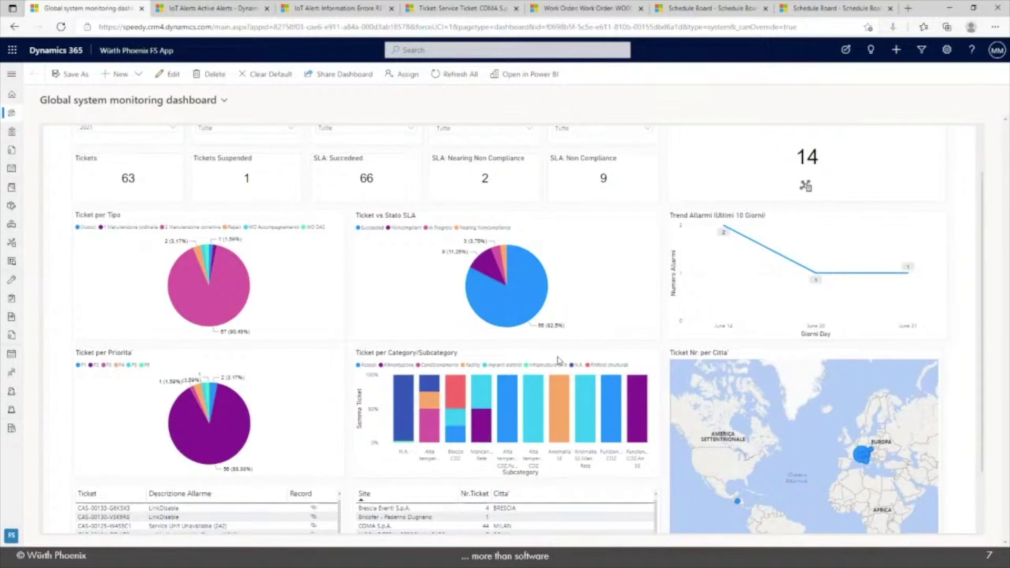
Review the global monitoring dashboard's charts and ticket map, and open the list of active IoT alerts.
scroll(559, 360, "down", 2)
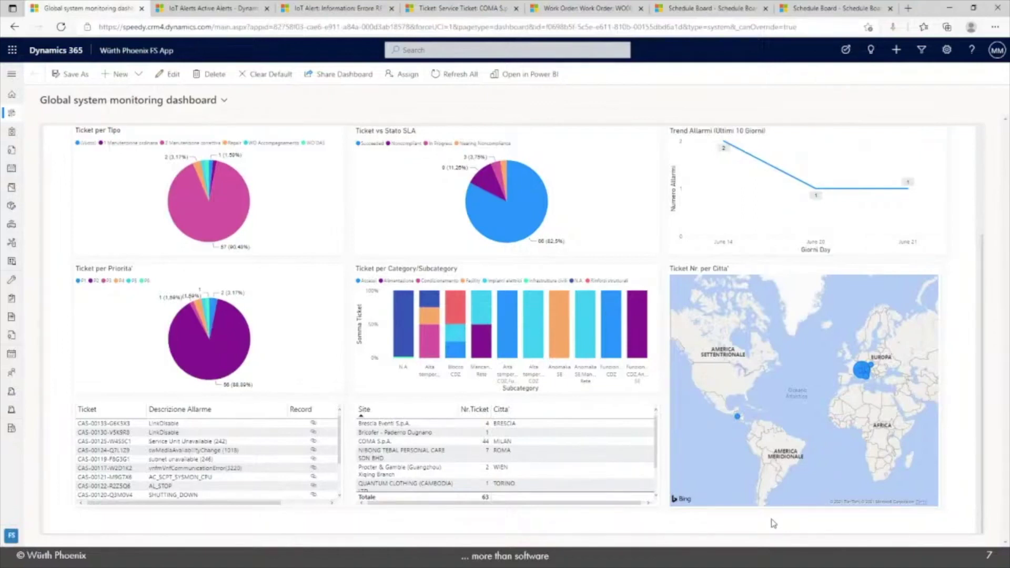
scroll(862, 421, "up", 3)
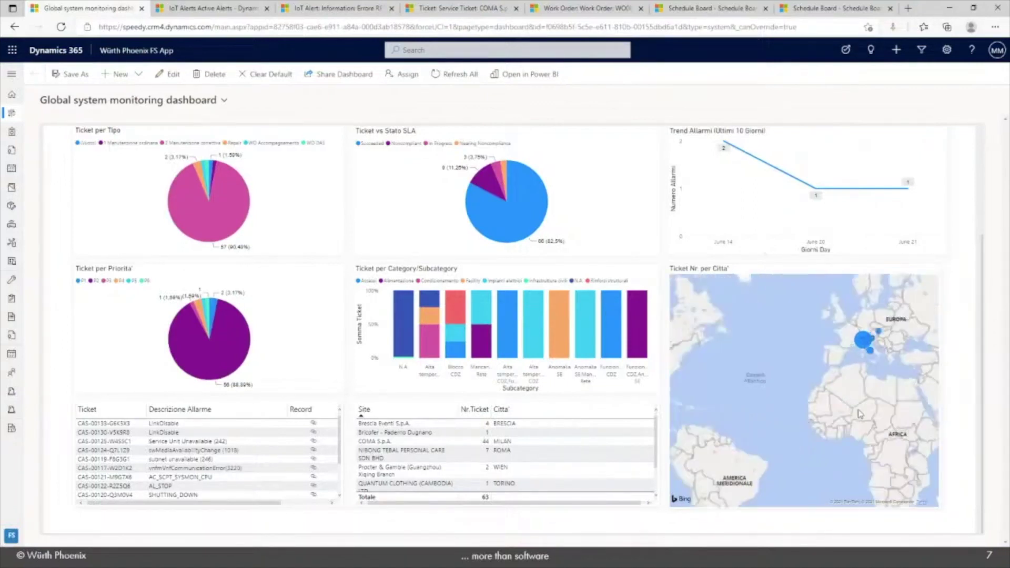
scroll(609, 250, "up", 3)
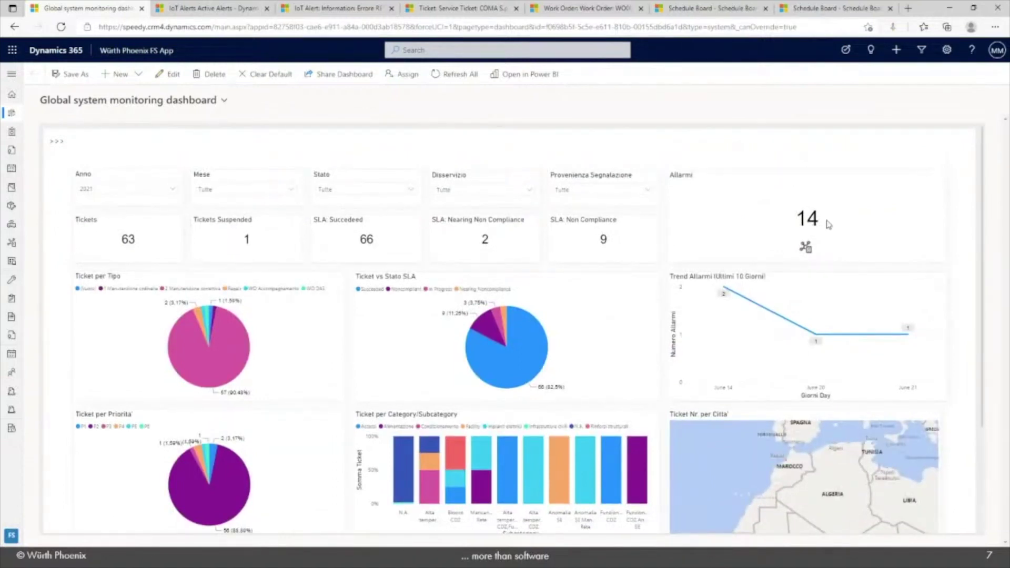
left_click(806, 252)
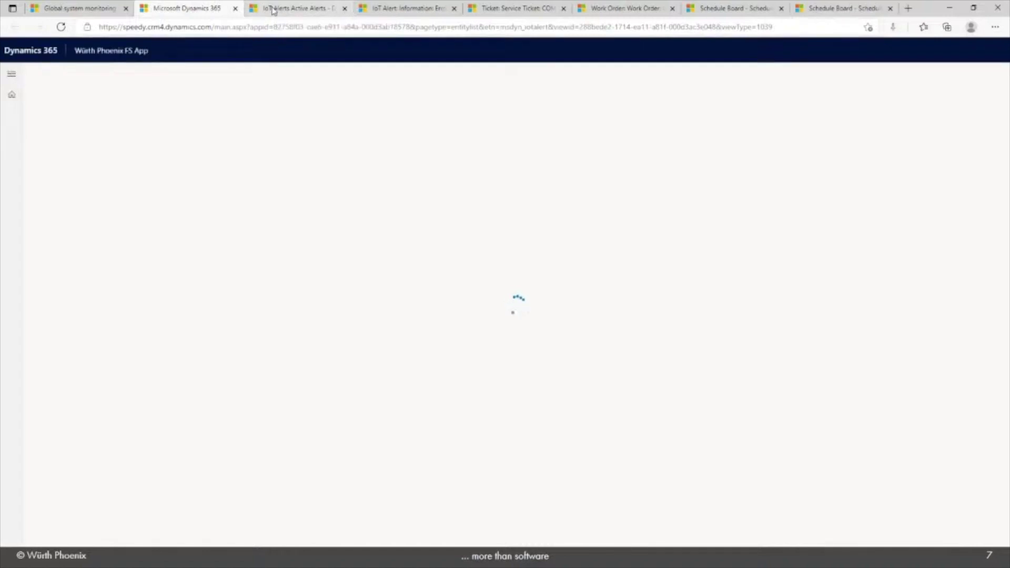
left_click(273, 11)
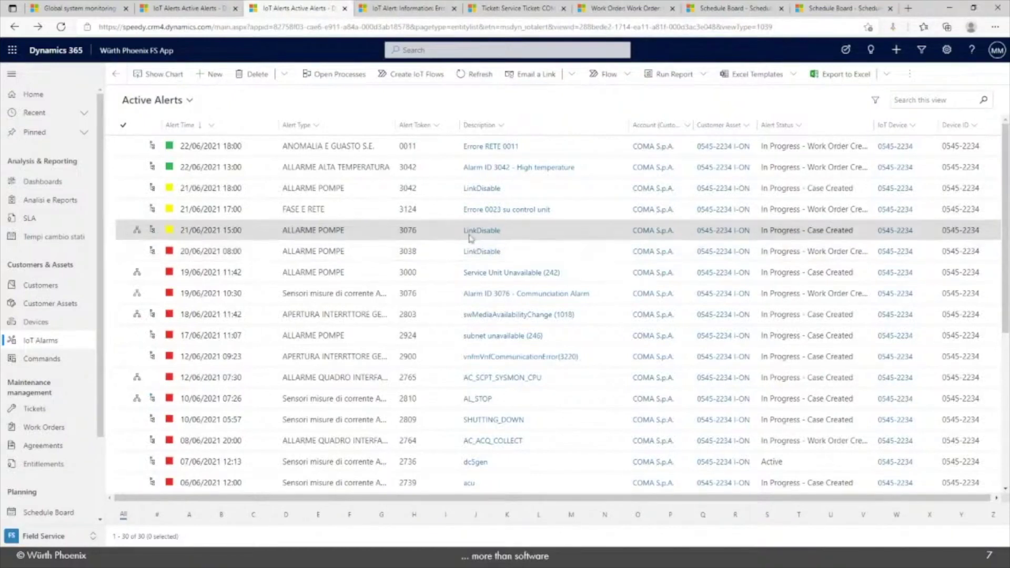
Open the alert "Errore RETE 0011" and examine its alert data, device and ticket details.
left_click(517, 154)
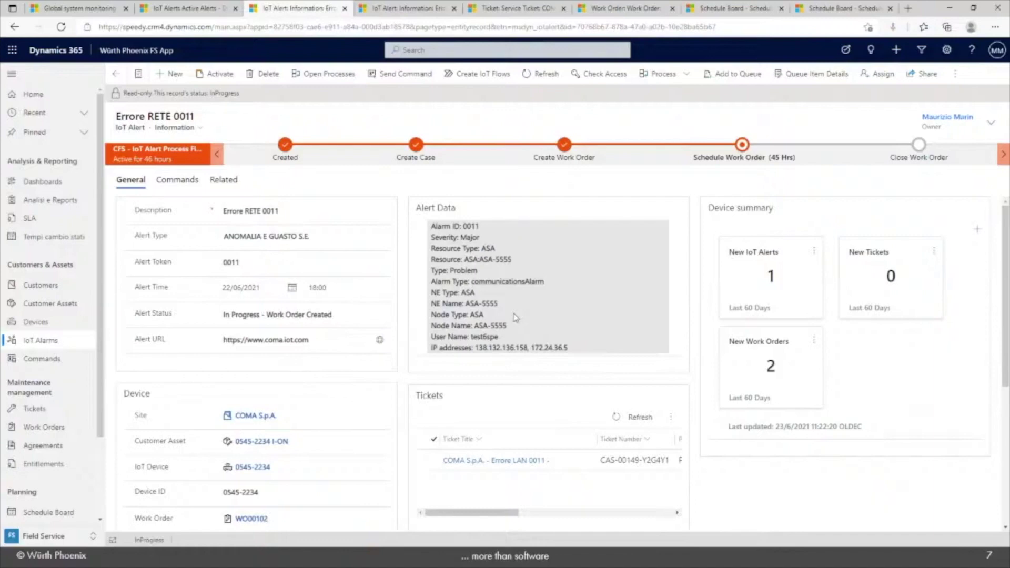
scroll(497, 318, "down", 1)
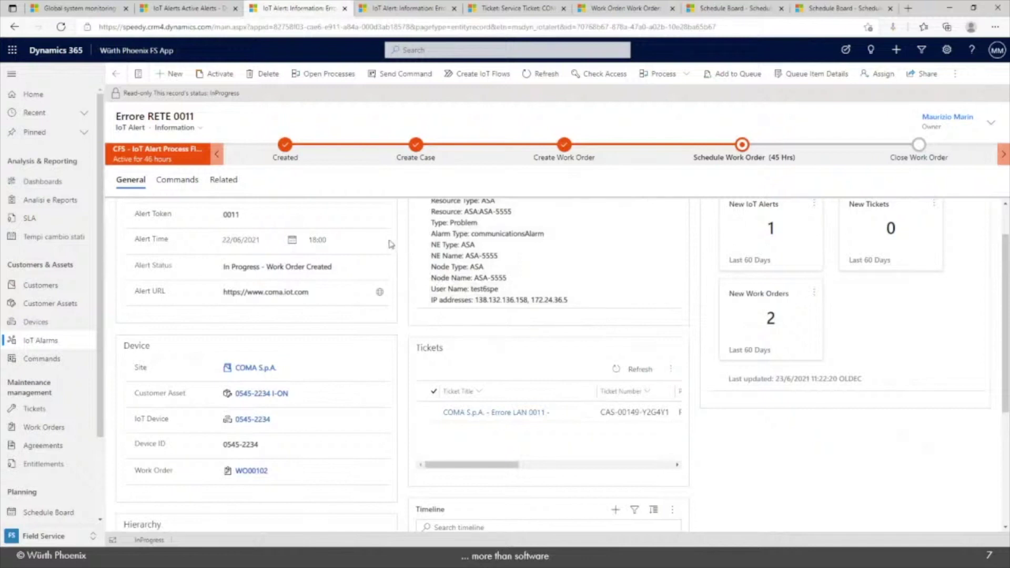
scroll(341, 242, "up", 1)
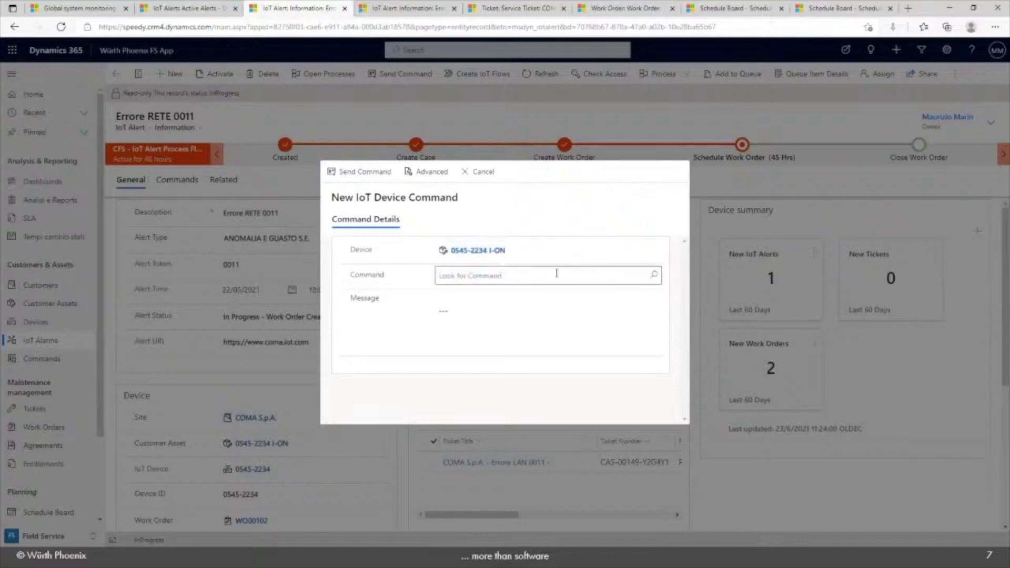
Send the "Unit reset" command to device 0545-2234 I-ON and close the command dialog.
left_click(655, 276)
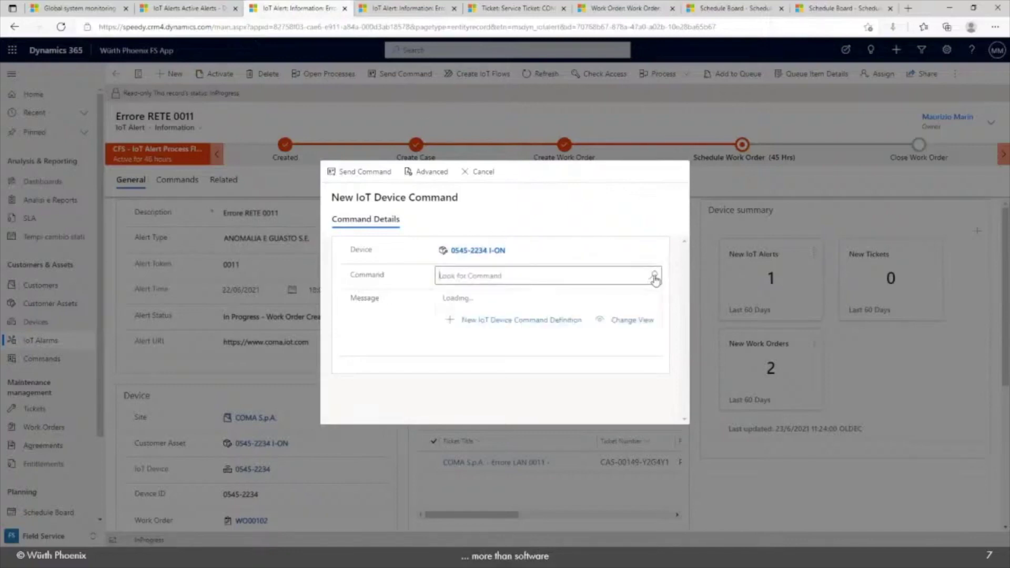
left_click(581, 352)
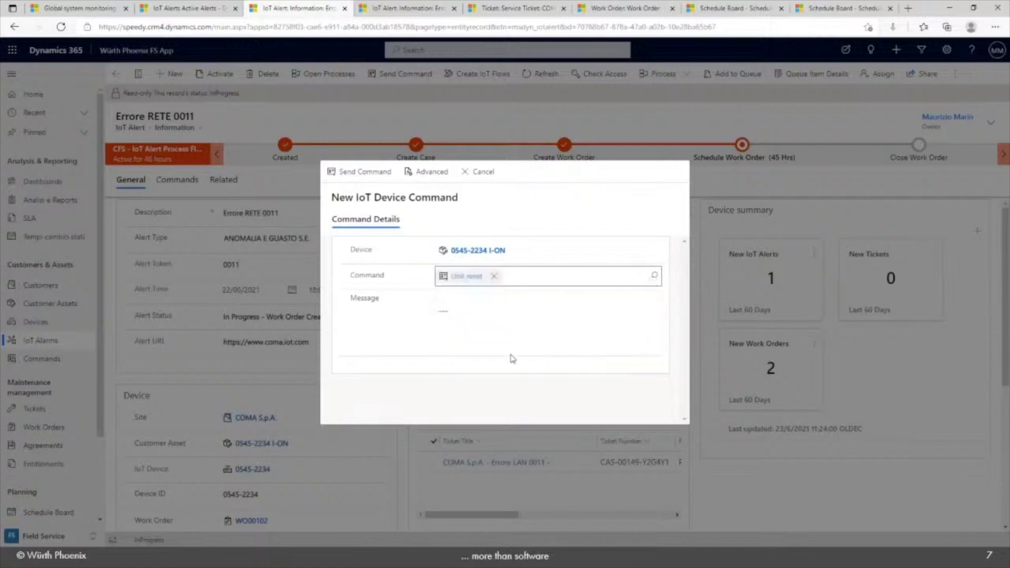
left_click(365, 173)
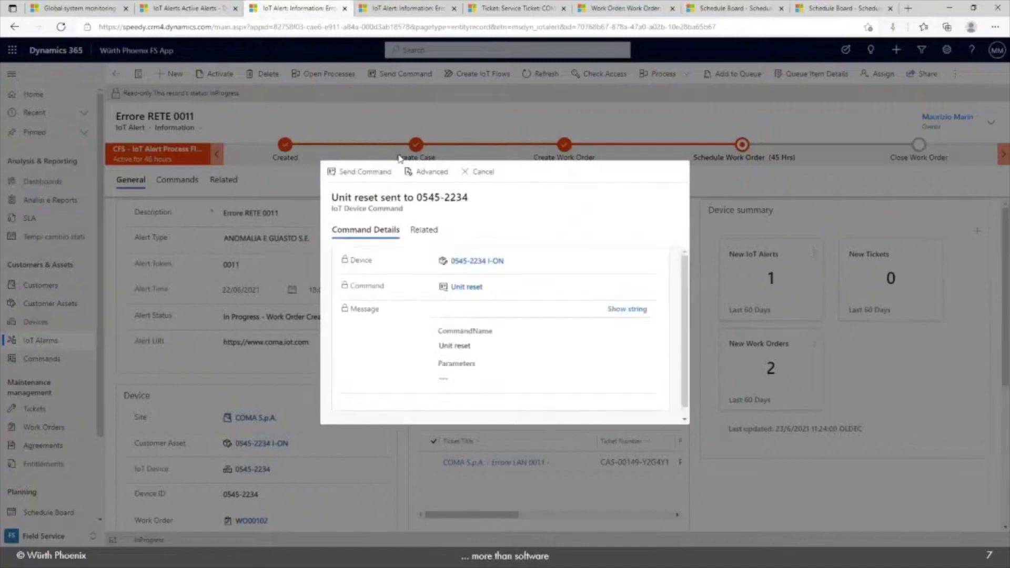
left_click(526, 157)
left_click(516, 347)
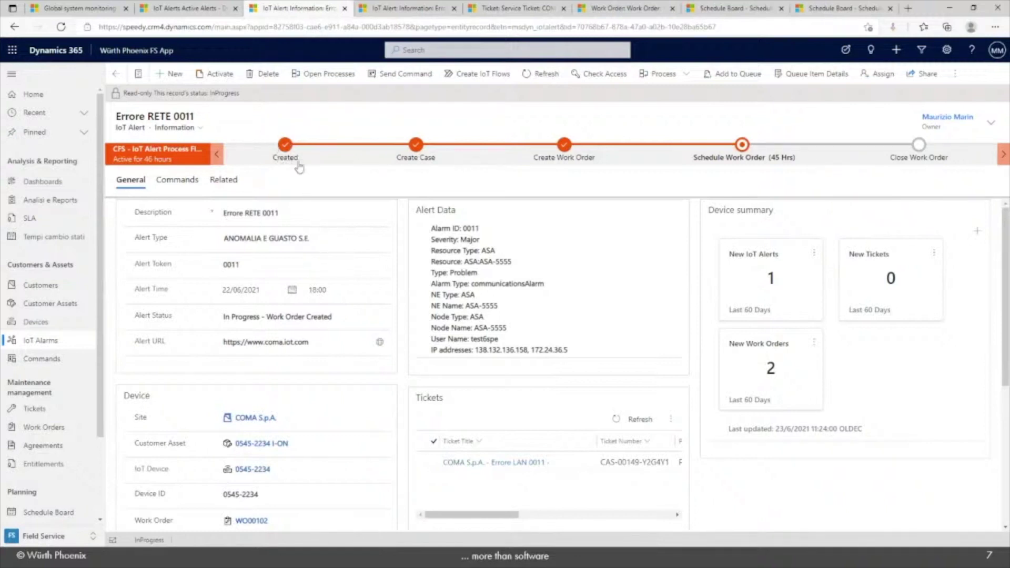
Open the ticket linked to the alert through the Create Case stage of its process flow.
left_click(414, 153)
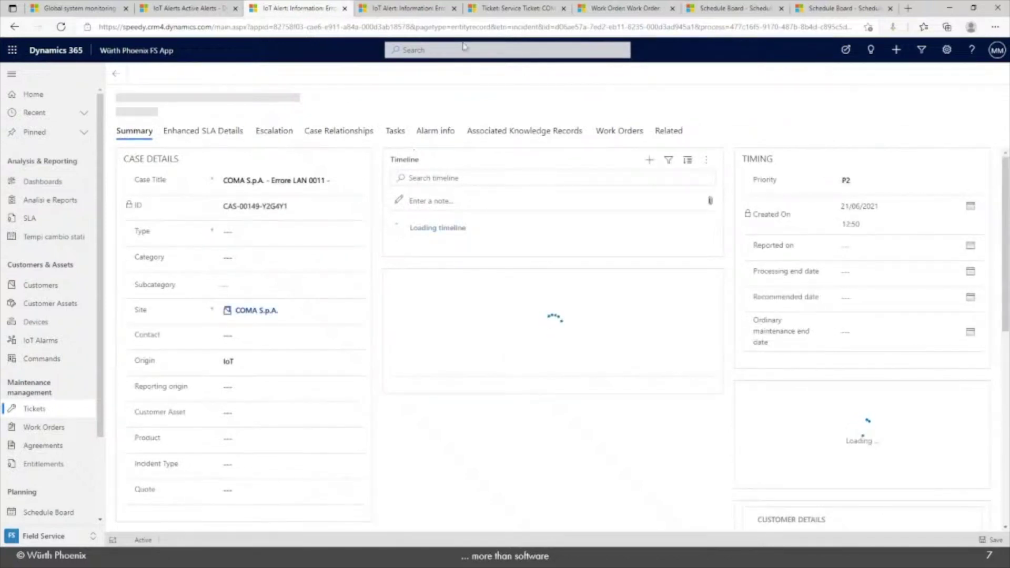
left_click(516, 6)
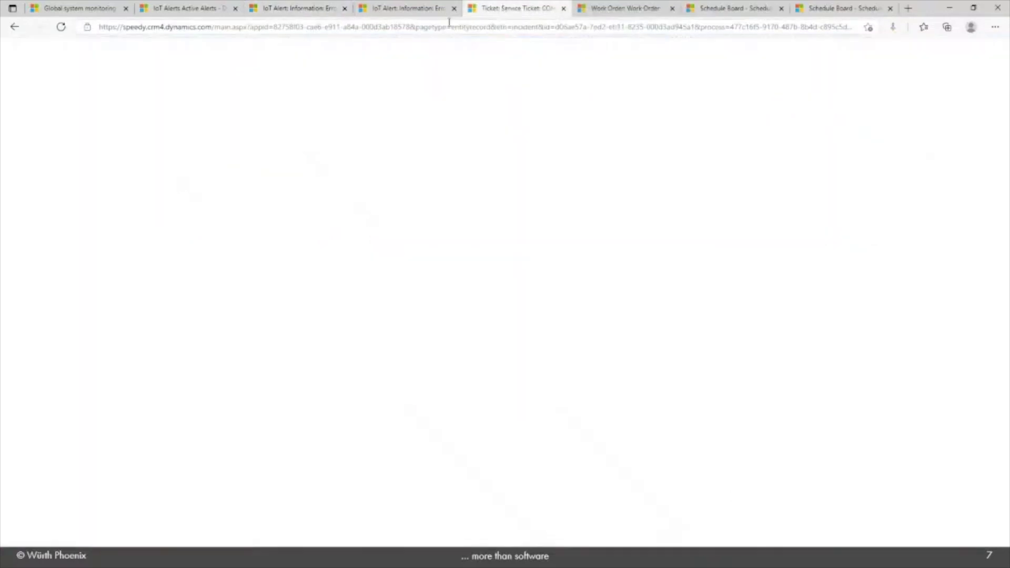
left_click(323, 12)
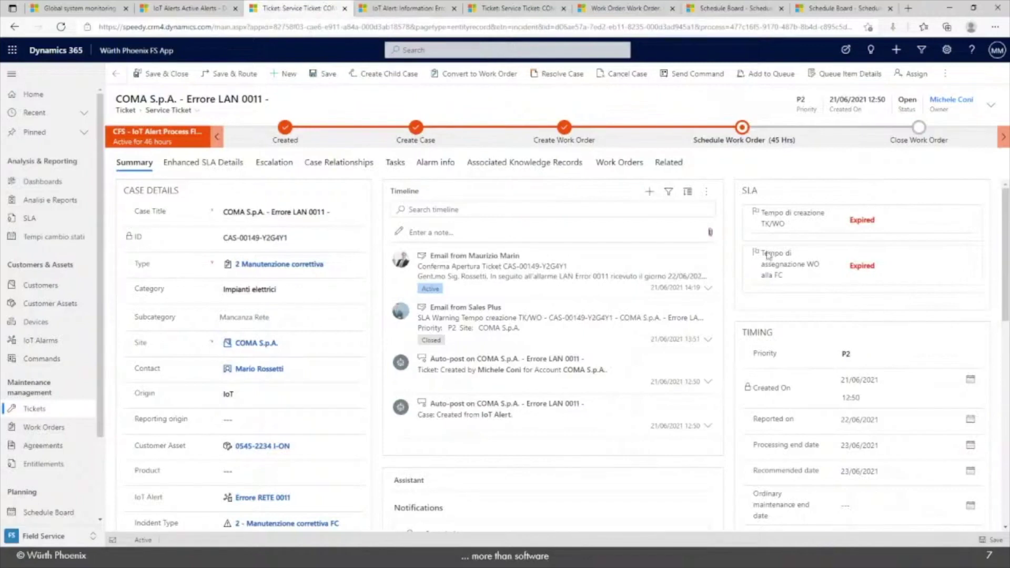
Search the ticket's knowledge base for "unit" and look through the articles found.
scroll(772, 258, "down", 3)
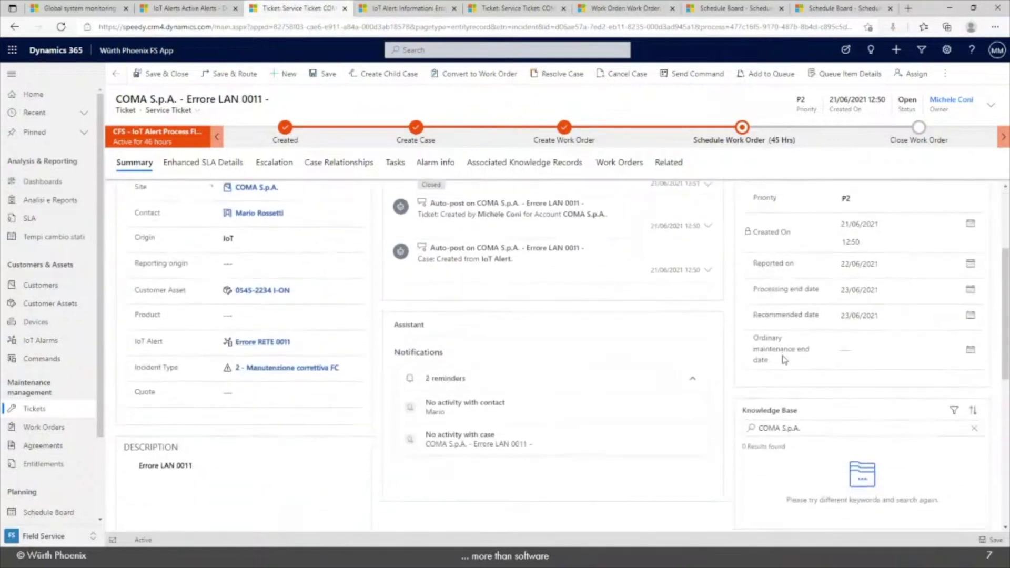
scroll(784, 365, "down", 1)
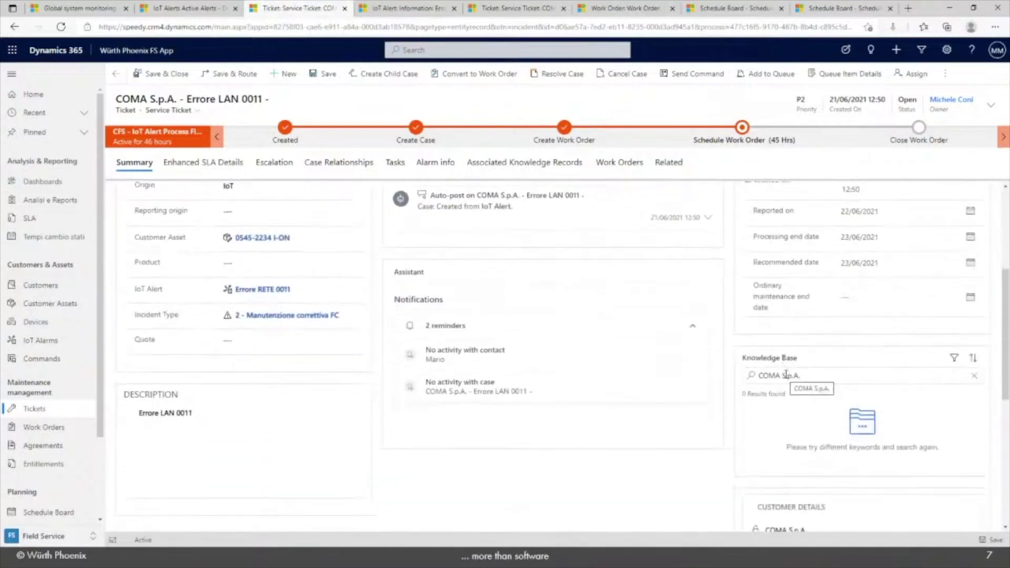
left_click_drag(797, 375, 744, 377)
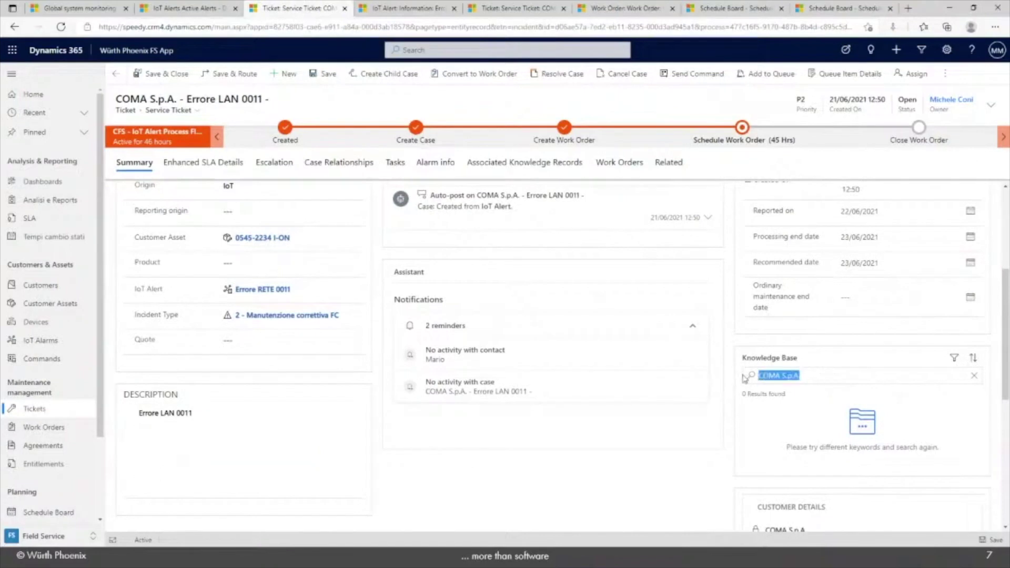
type("und")
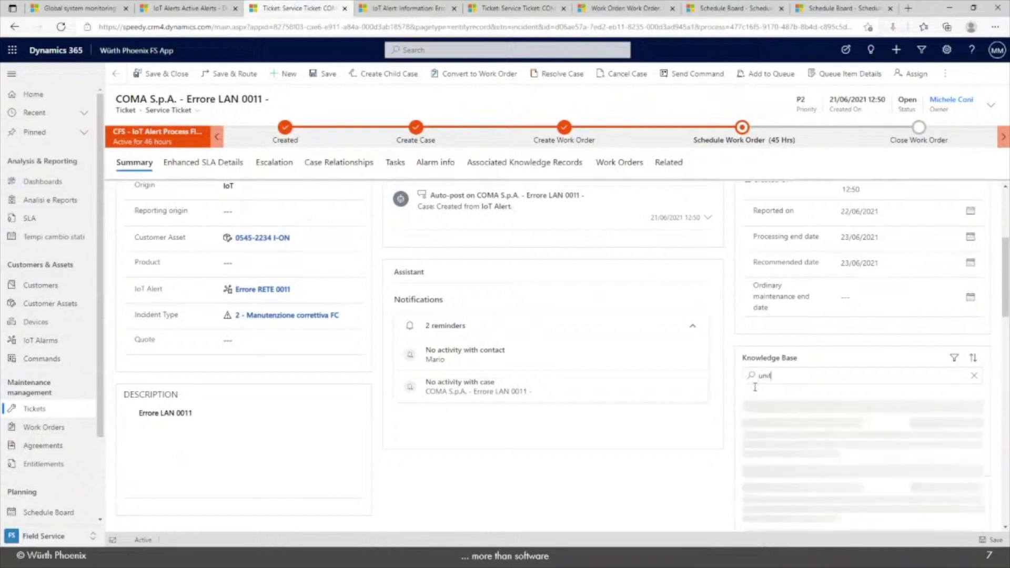
scroll(760, 400, "down", 1)
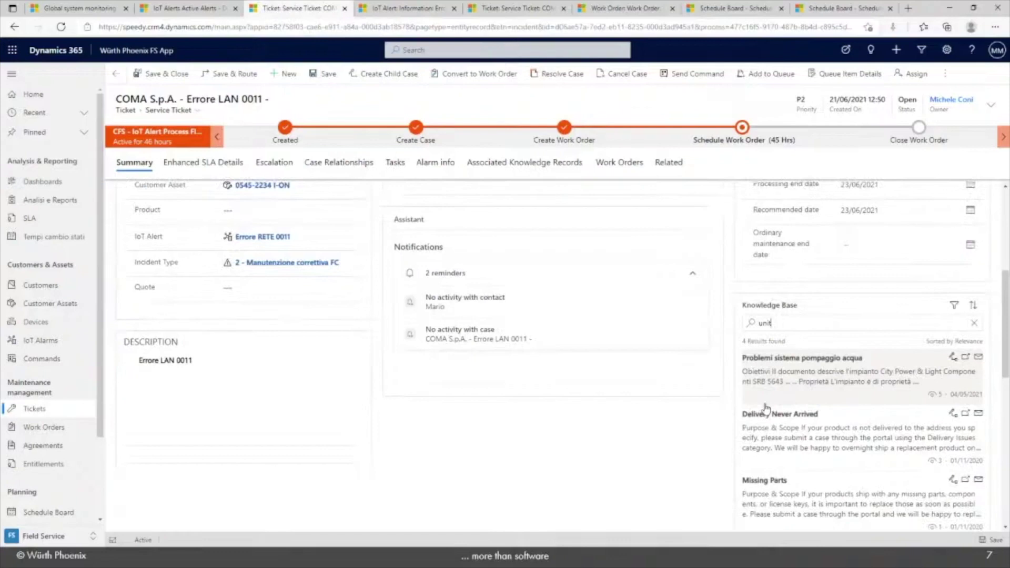
scroll(768, 410, "down", 2)
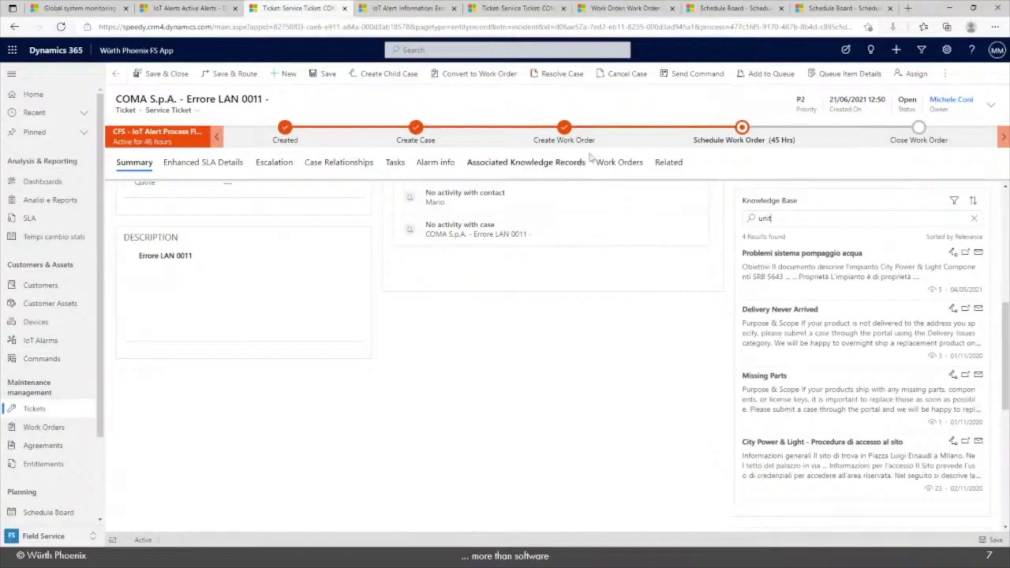
Open work order WO00102 through the ticket's Create Work Order stage and dismiss the stage details.
left_click(570, 131)
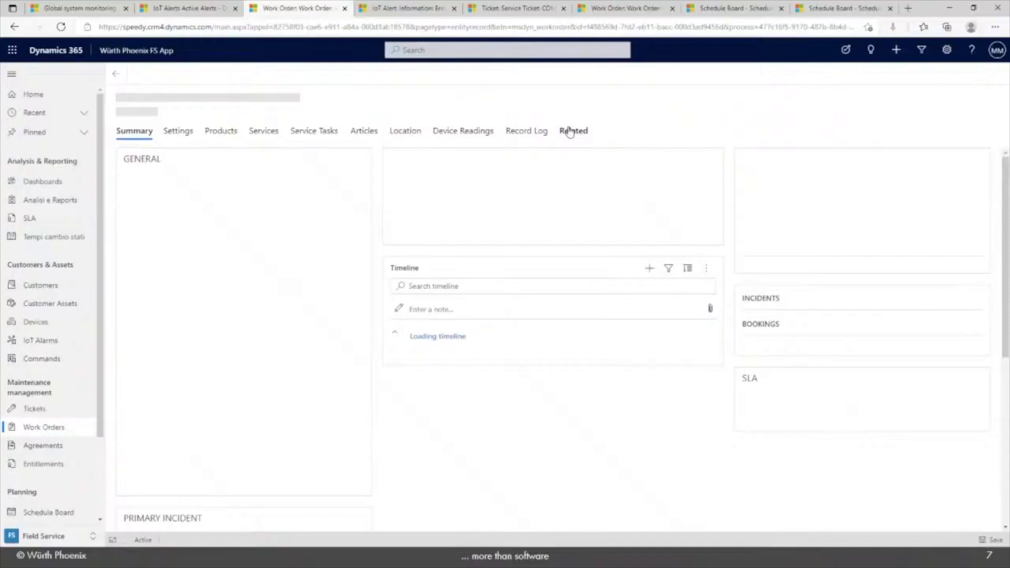
left_click(569, 130)
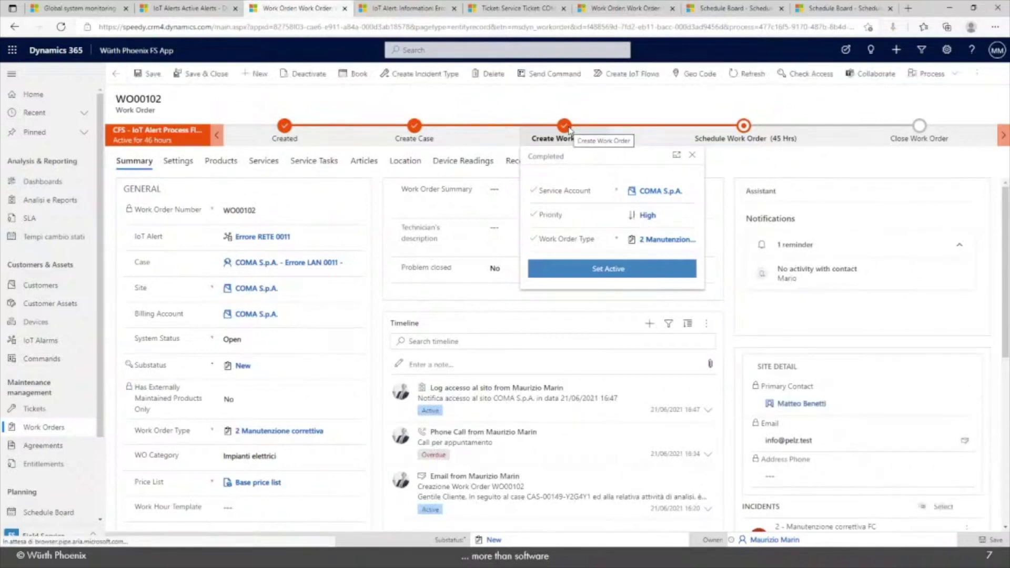
left_click(755, 346)
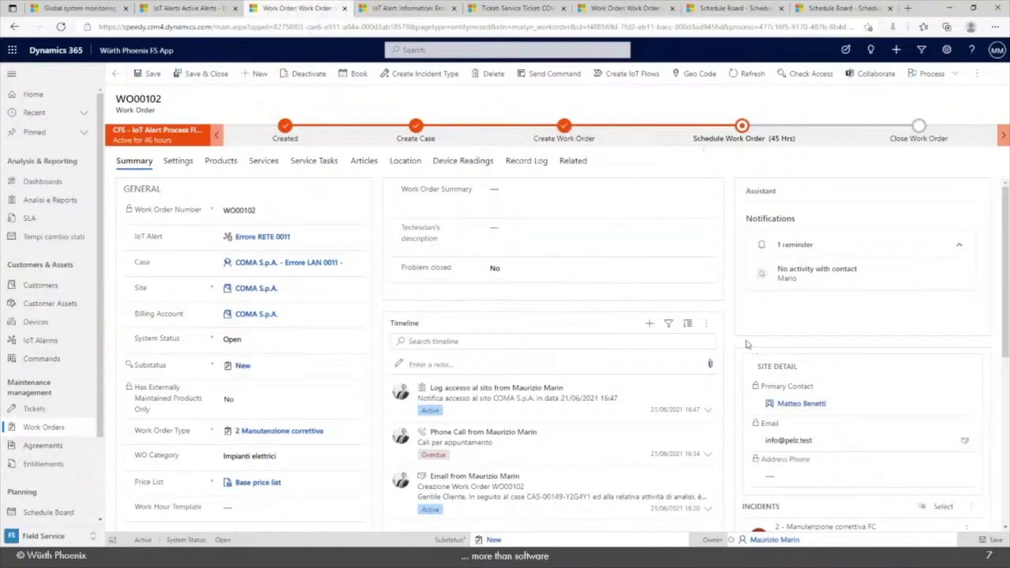
Review the work order's products, services and service tasks, widening the task list's Name column.
left_click(231, 166)
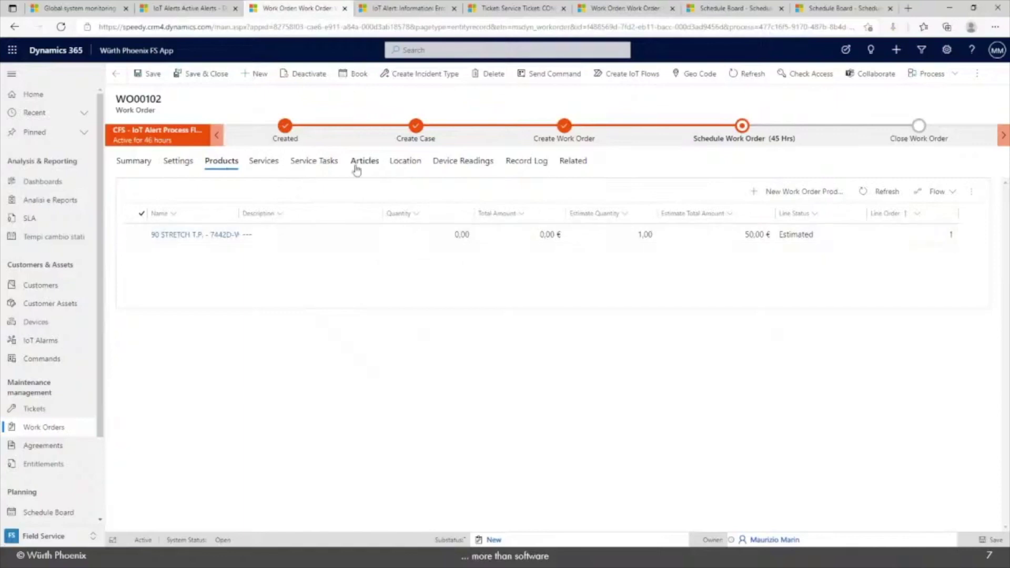
left_click(273, 170)
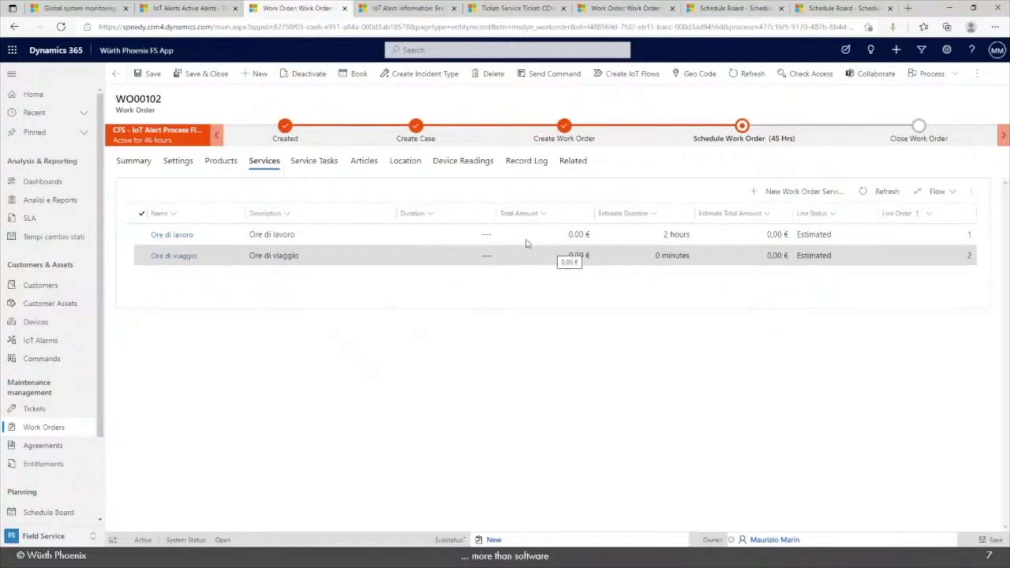
left_click(331, 164)
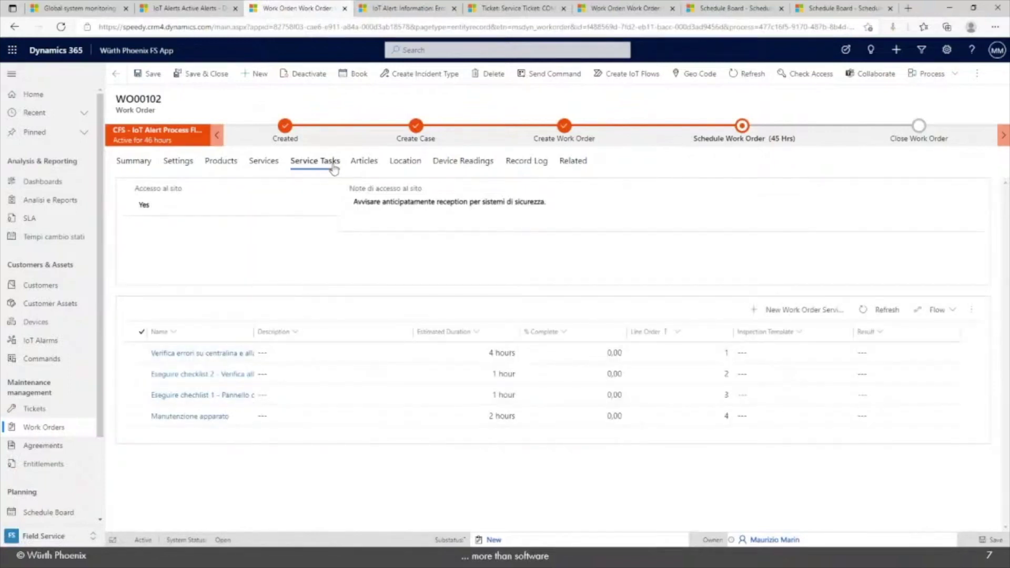
left_click_drag(252, 332, 311, 332)
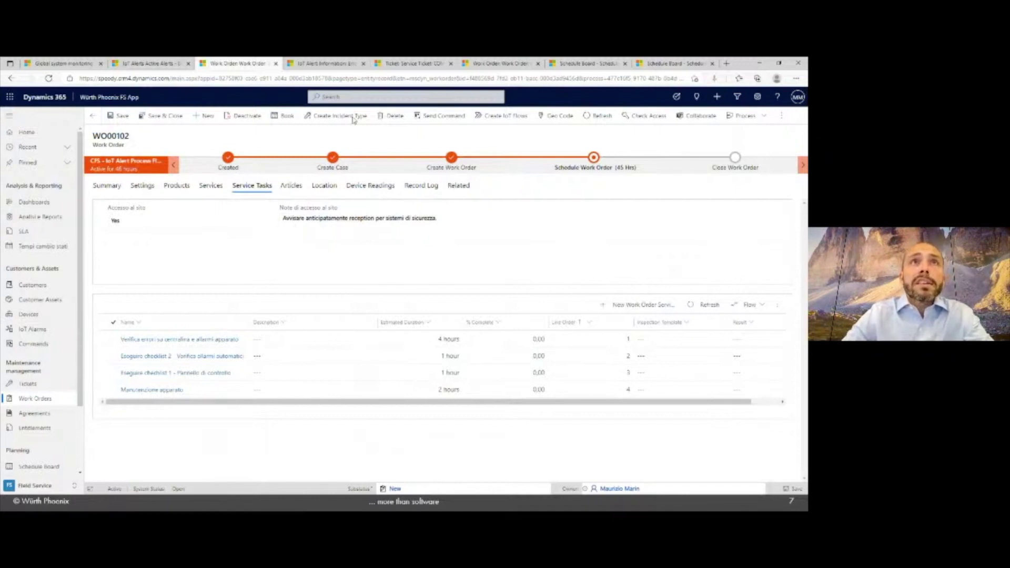
Find resource availability for unscheduled work order WO00102 on the schedule board.
left_click(574, 64)
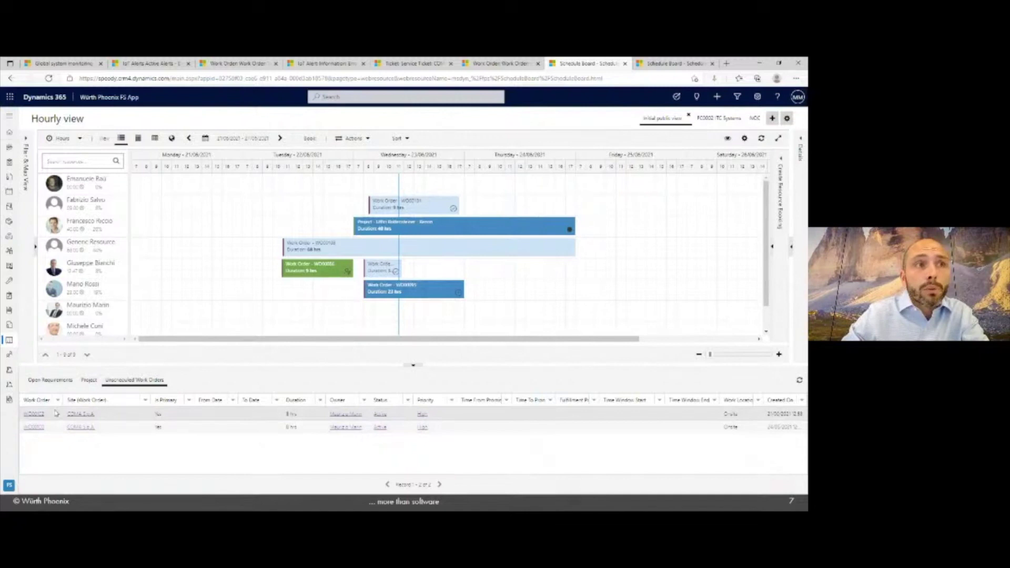
left_click_drag(85, 420, 302, 446)
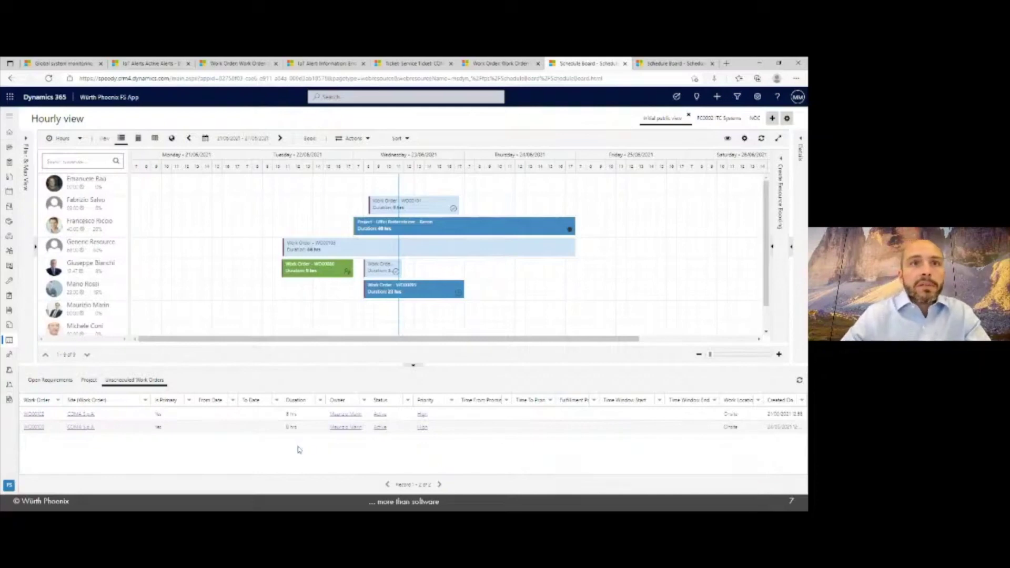
left_click(471, 421)
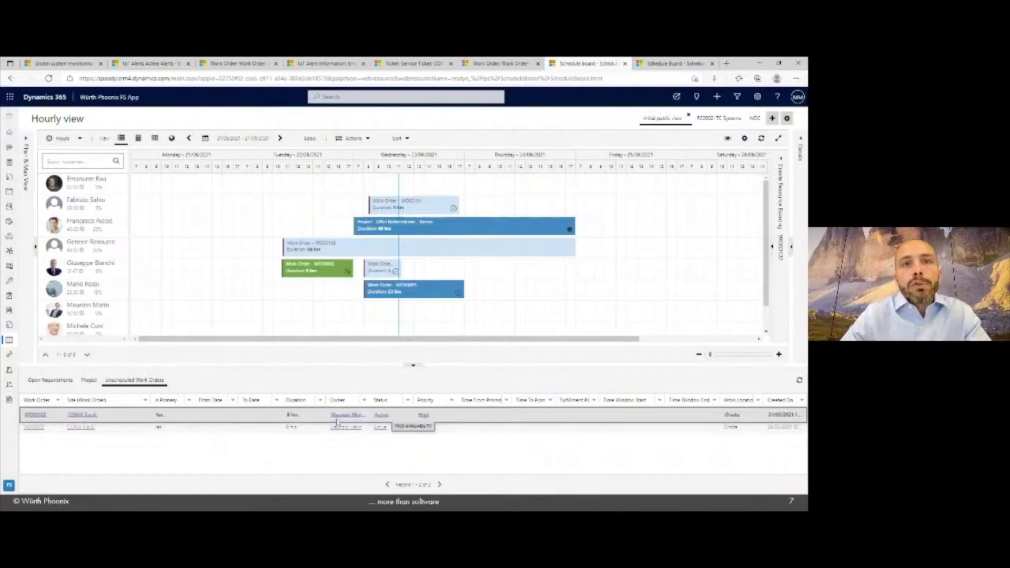
left_click(402, 426)
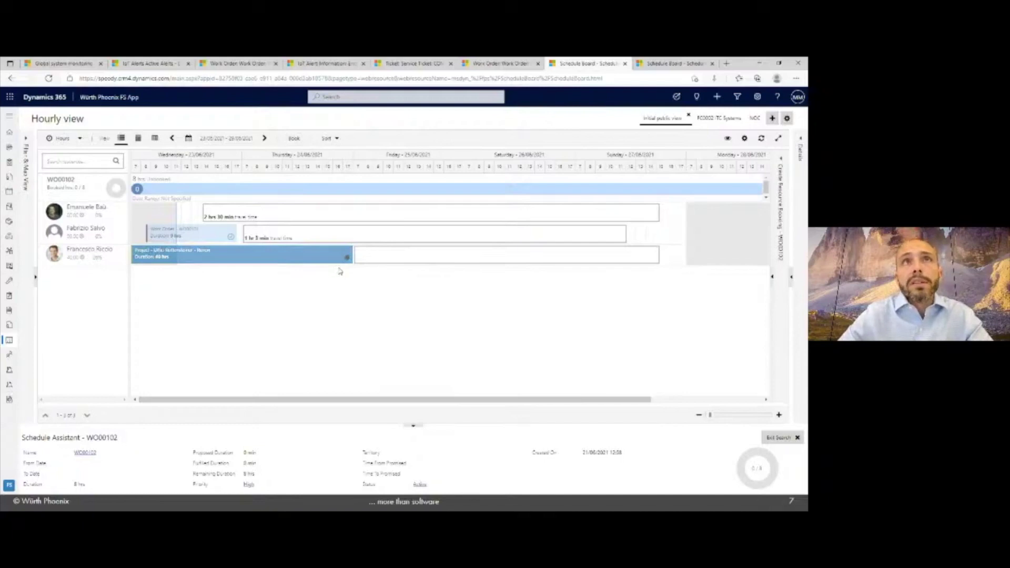
On the general schedule board, filter the resources by the characteristic Sistemi alimentazione, without choosing a rating.
left_click(660, 64)
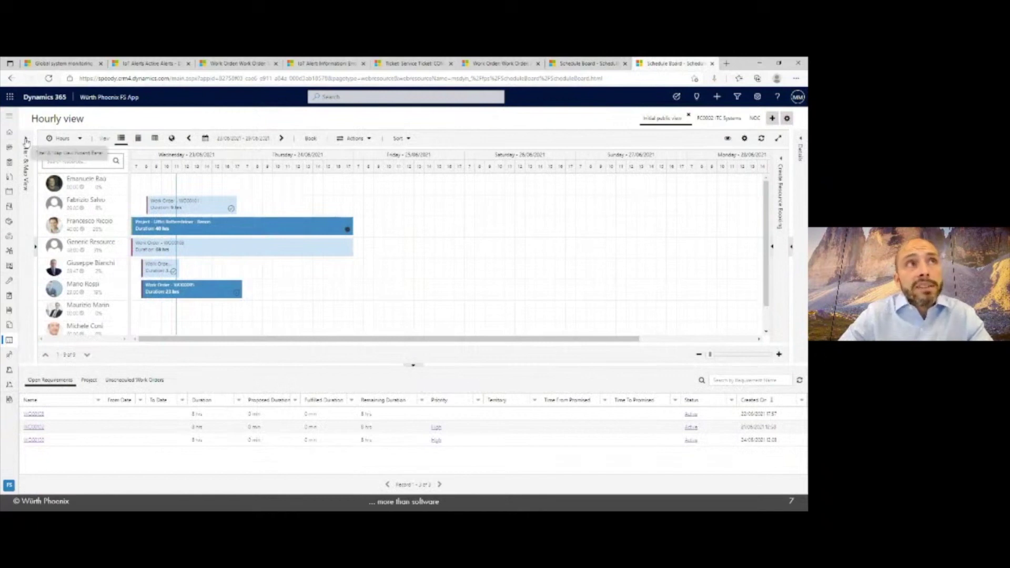
left_click(26, 141)
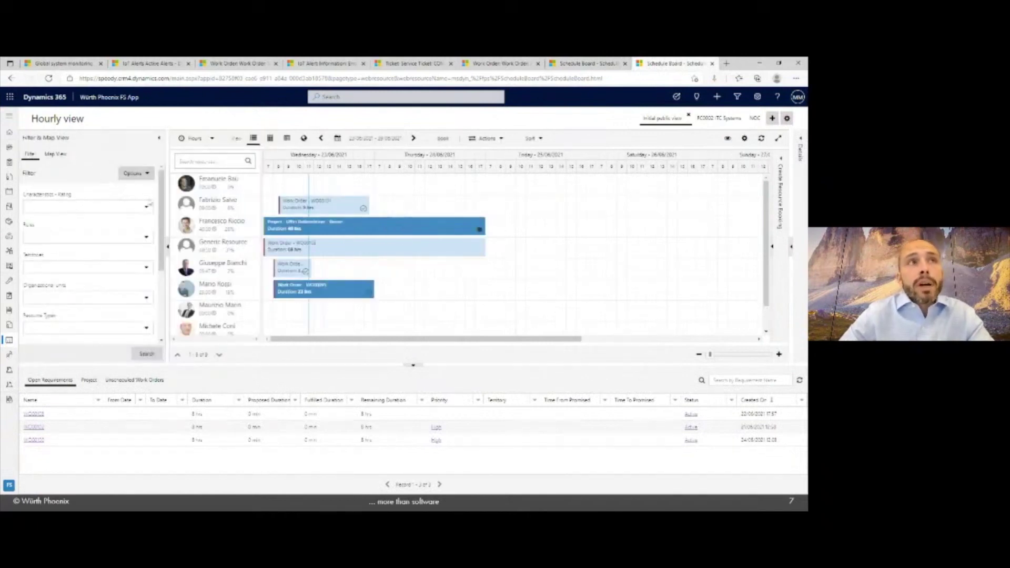
left_click(148, 208)
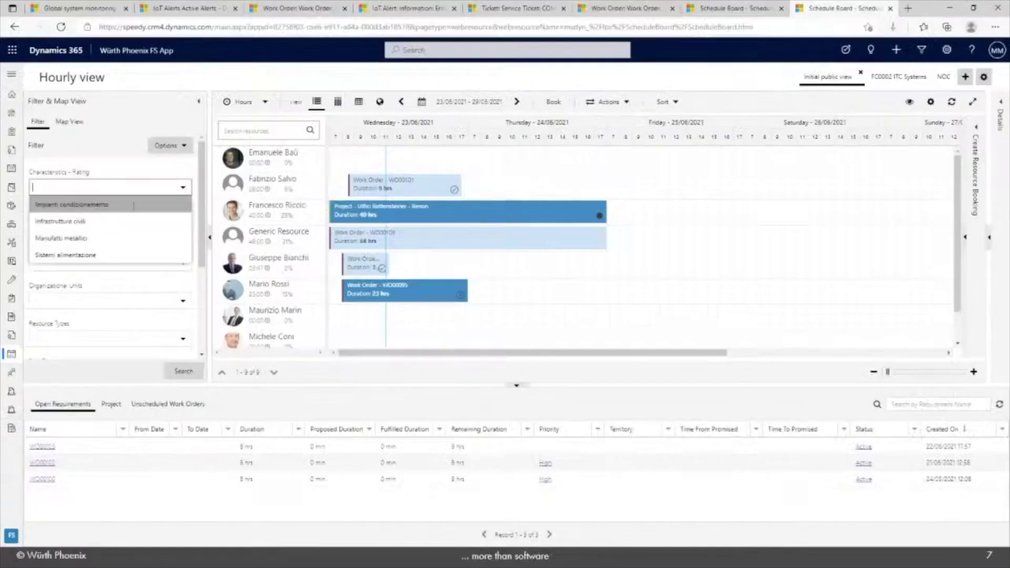
left_click(100, 256)
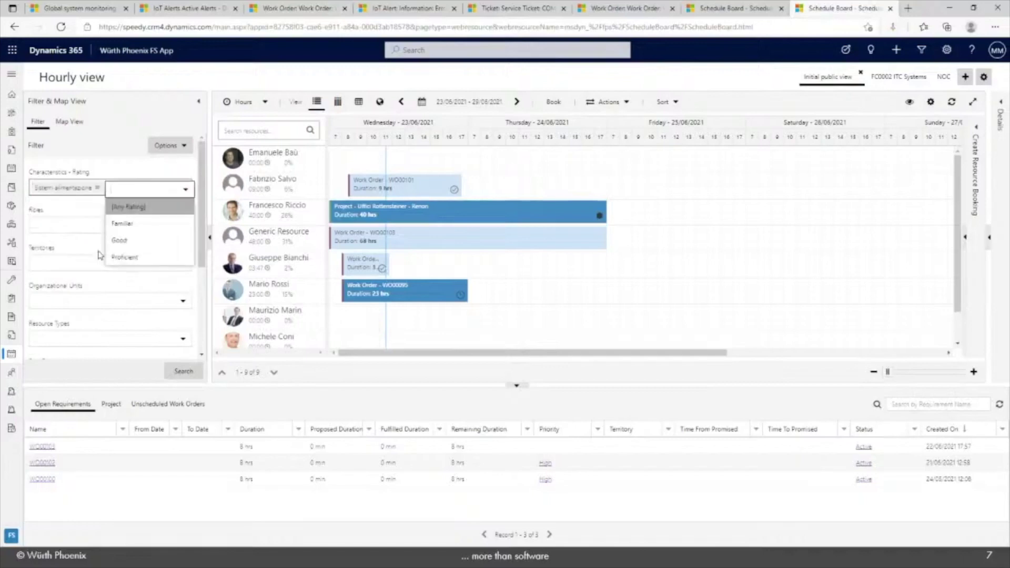
left_click(182, 371)
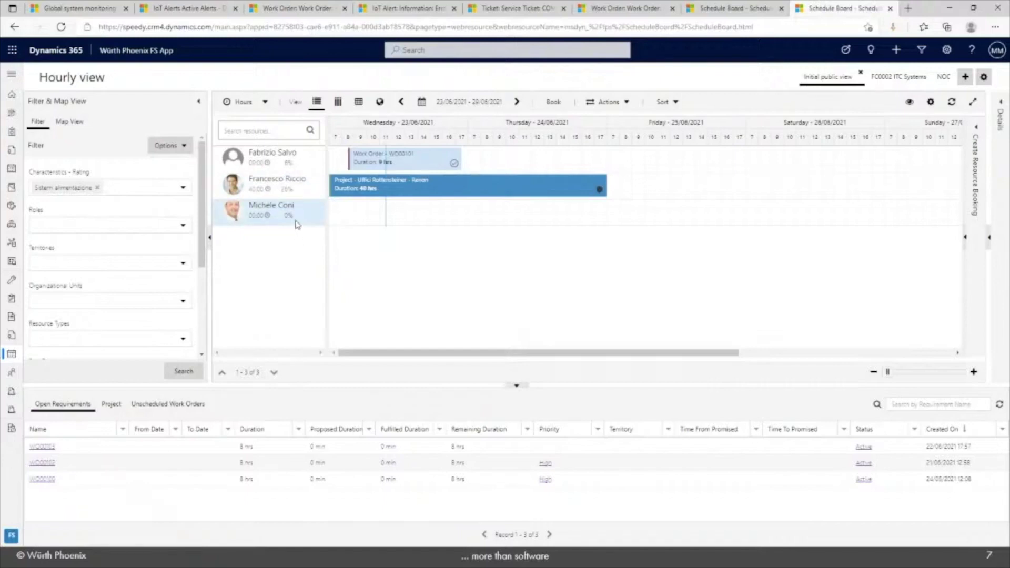
Book open requirement WO00102 to the technician without any bookings on Wednesday 23/06/2021 at 08:00 and show the booking's details.
left_click_drag(128, 465, 133, 462)
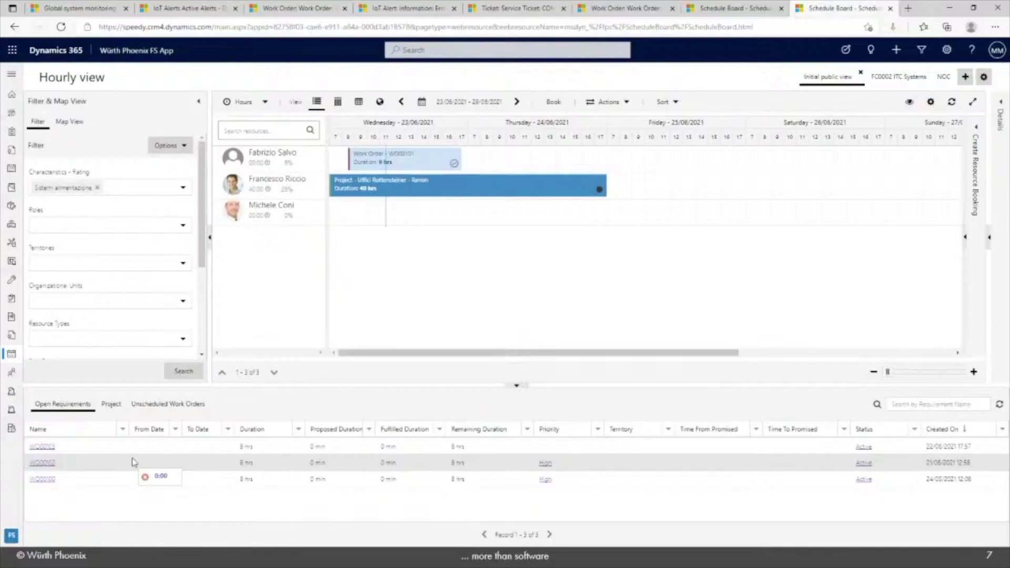
left_click_drag(132, 457, 67, 463)
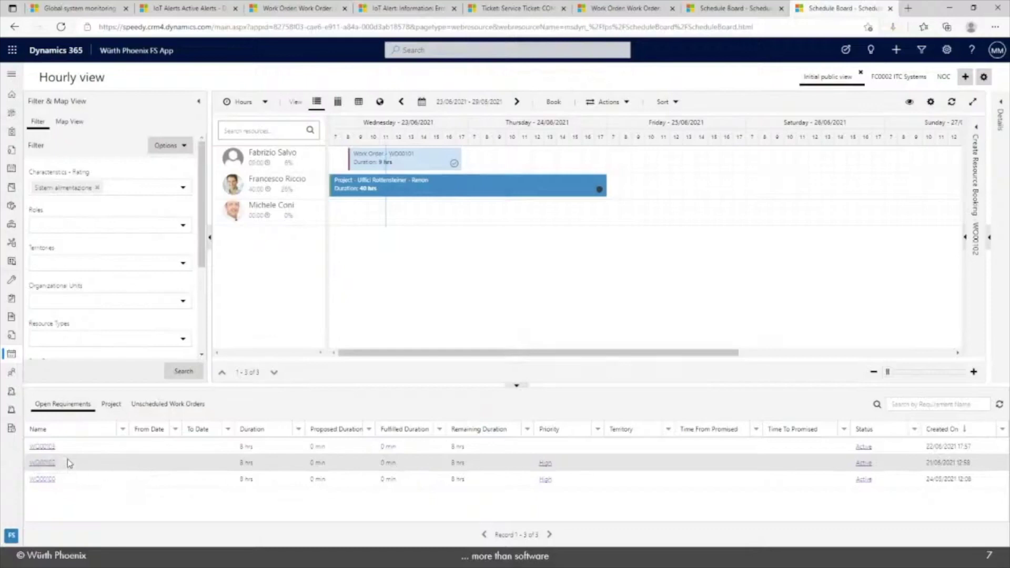
left_click_drag(66, 465, 346, 217)
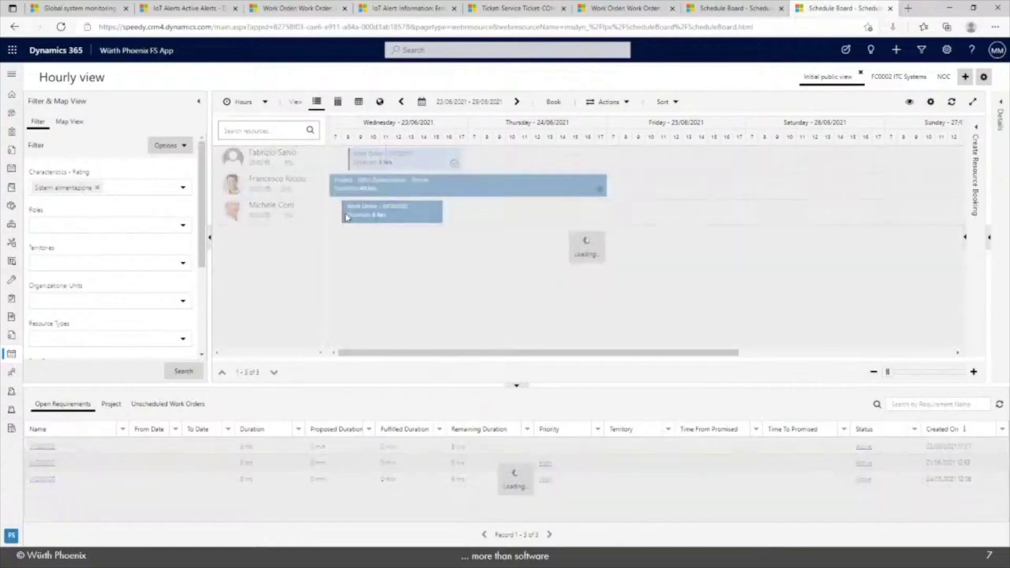
mouse_move(346, 219)
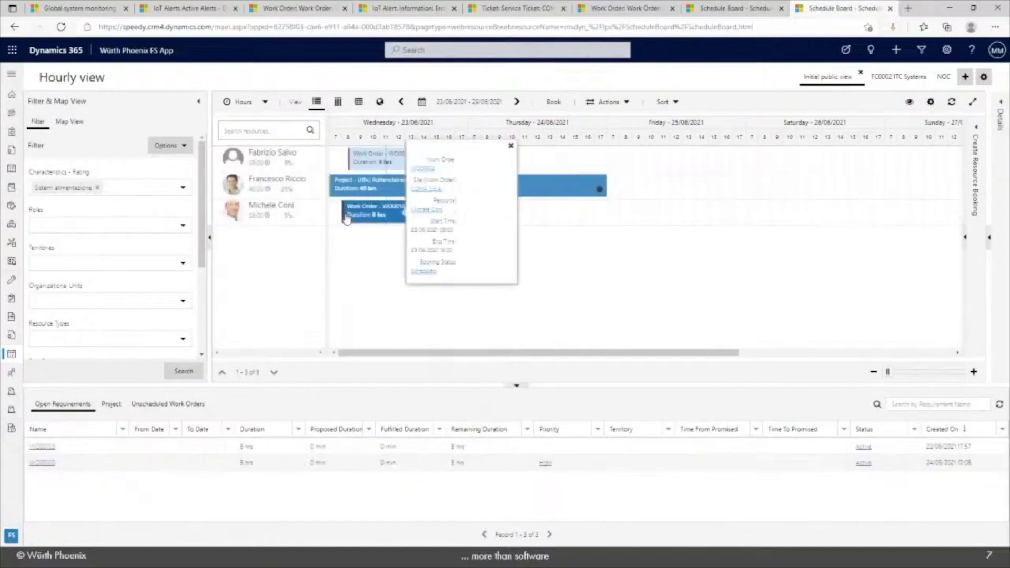